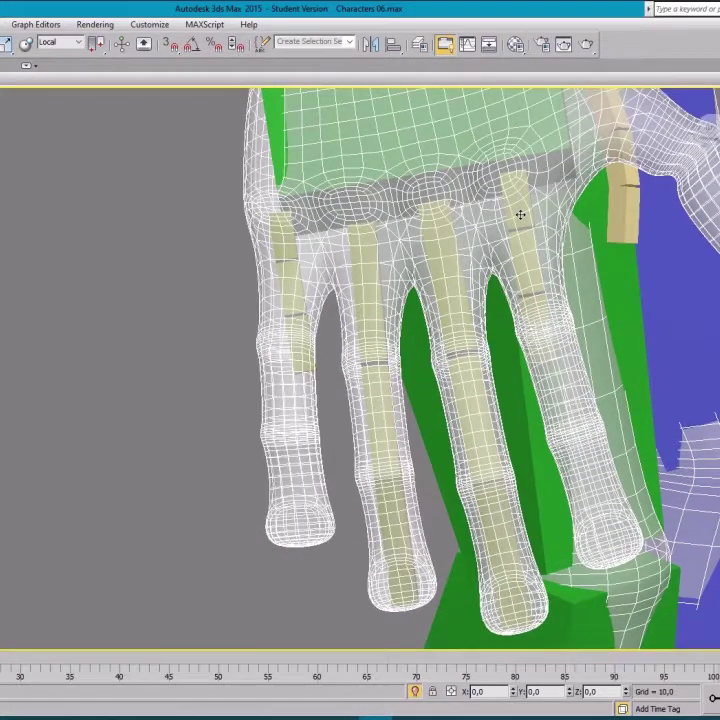
Step: Select the rightmost finger's upper and lower bones, cycling through move, rotate and scale modes
{"action": "left_click", "coordinate": [520, 214]}
{"action": "middle_click_drag", "start_coordinate": [520, 214], "coordinate": [520, 247], "text": "alt"}
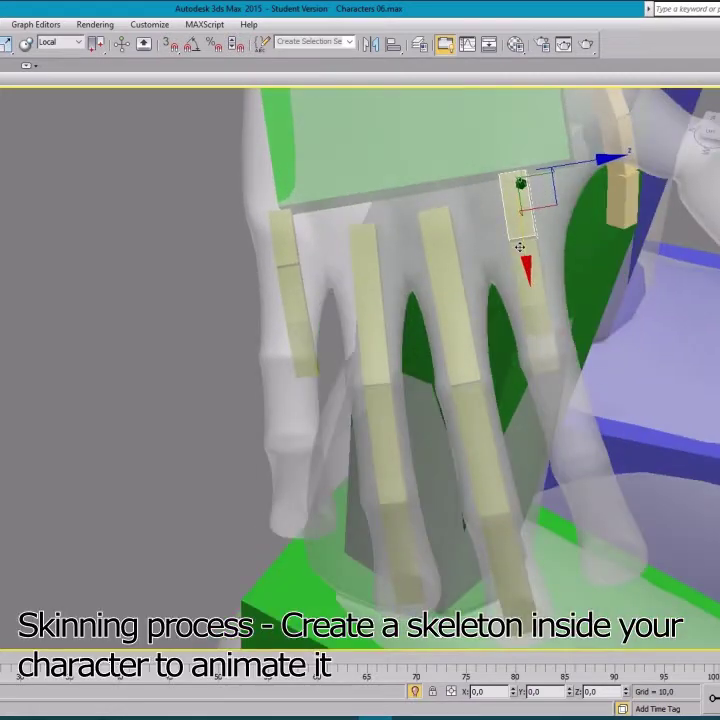
{"action": "key", "text": "e"}
{"action": "right_click", "coordinate": [532, 231]}
{"action": "left_click", "coordinate": [570, 187]}
{"action": "key", "text": "r"}
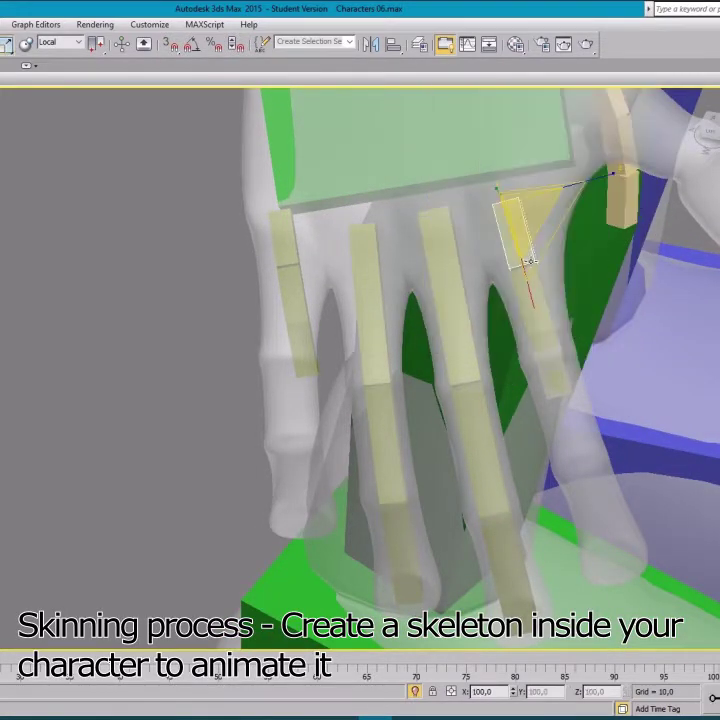
{"action": "left_click", "coordinate": [555, 375]}
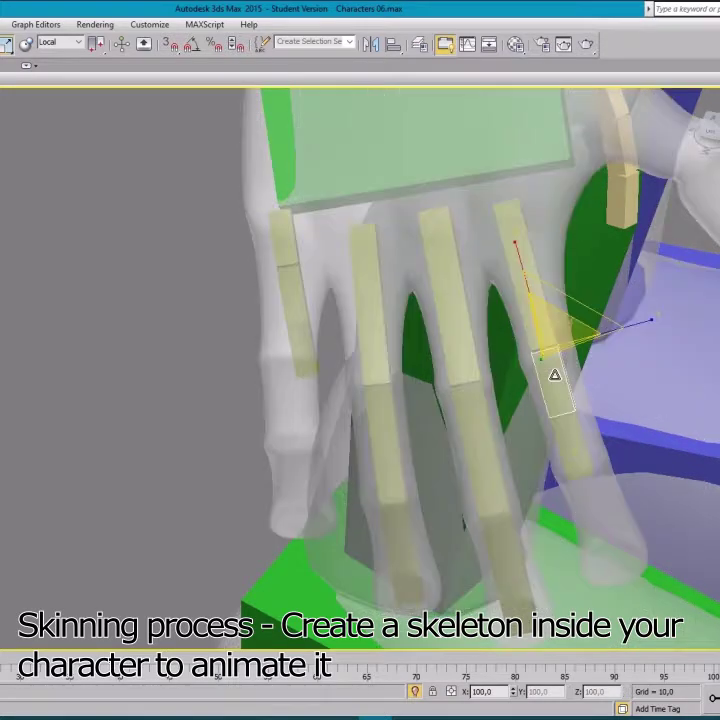
{"action": "left_click", "coordinate": [588, 506]}
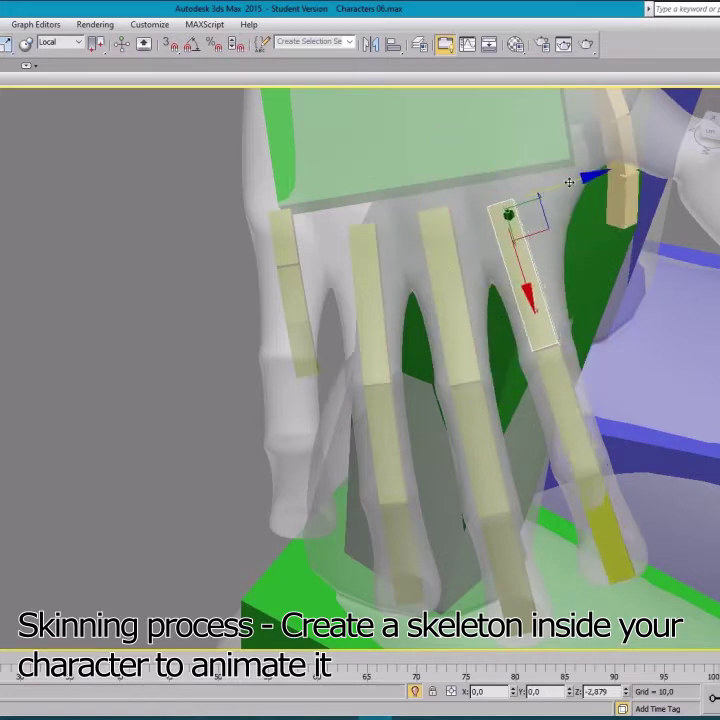
{"action": "mouse_move", "coordinate": [529, 366]}
{"action": "middle_mouse_down", "text": "alt"}
{"action": "mouse_move", "coordinate": [313, 381]}
{"action": "mouse_move", "coordinate": [489, 306]}
{"action": "middle_mouse_up", "text": "alt"}
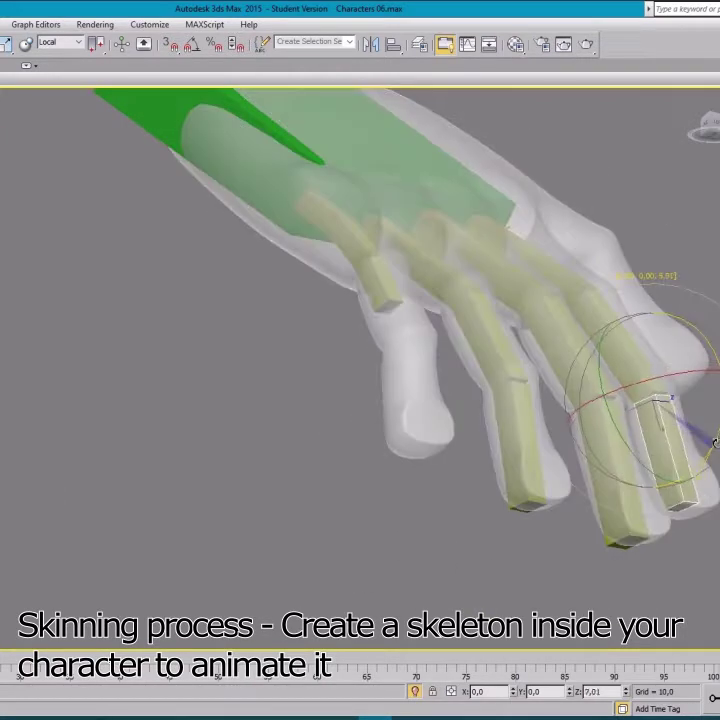
Step: Scale the rightmost finger's bone down to 88% and move it up along Z into the finger
{"action": "right_click", "coordinate": [673, 447]}
{"action": "left_click", "coordinate": [680, 492]}
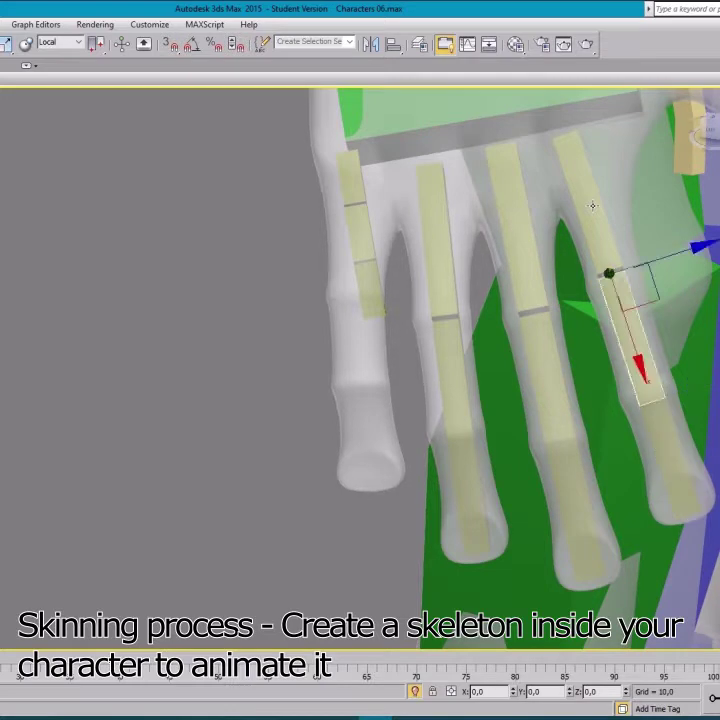
{"action": "left_click_drag", "start_coordinate": [634, 120], "coordinate": [641, 117]}
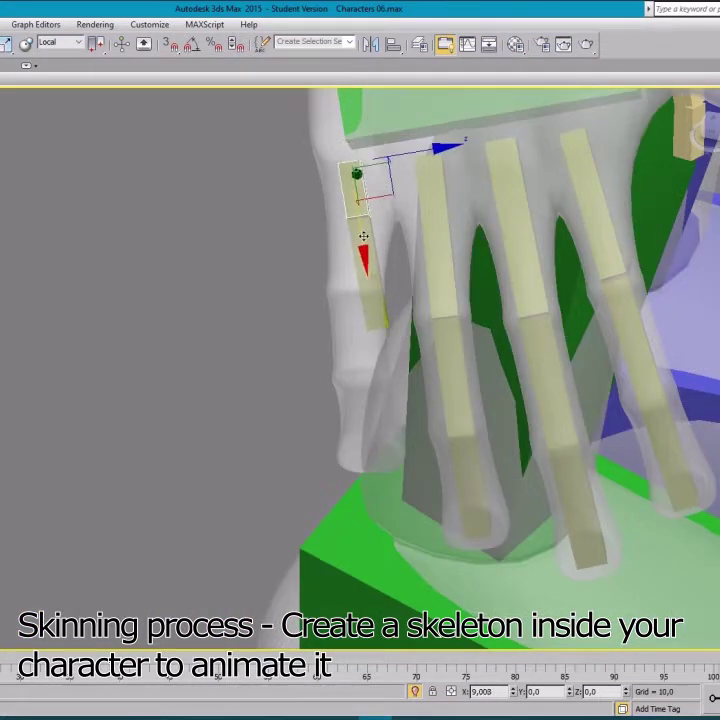
Step: Rotate the leftmost finger bone upright, shift it along Z and stretch it along X
{"action": "left_click_drag", "start_coordinate": [406, 222], "coordinate": [395, 234]}
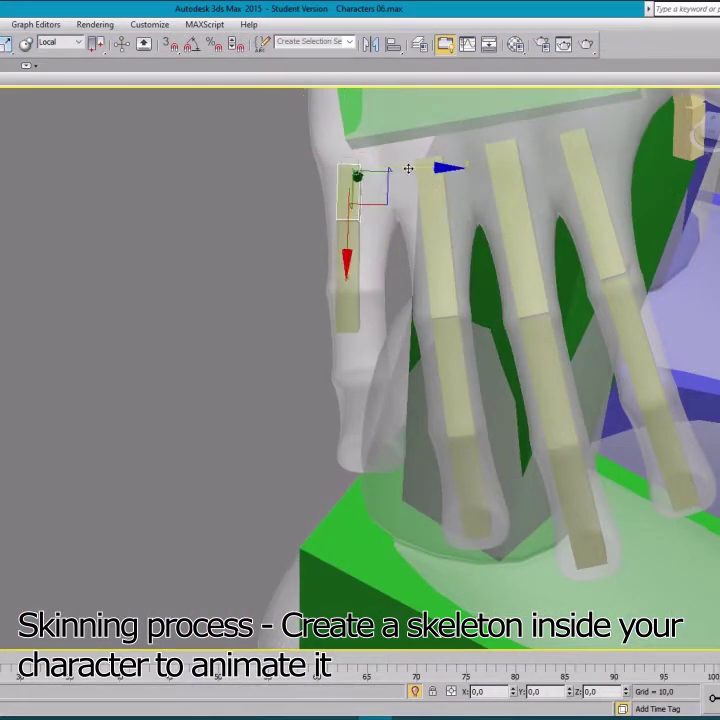
{"action": "left_click_drag", "start_coordinate": [408, 169], "coordinate": [416, 166]}
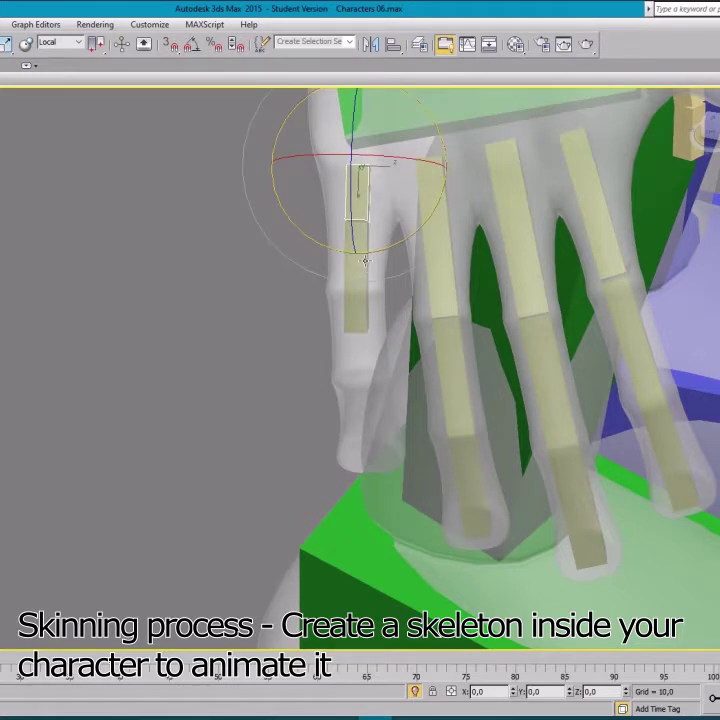
{"action": "left_click_drag", "start_coordinate": [352, 272], "coordinate": [361, 324]}
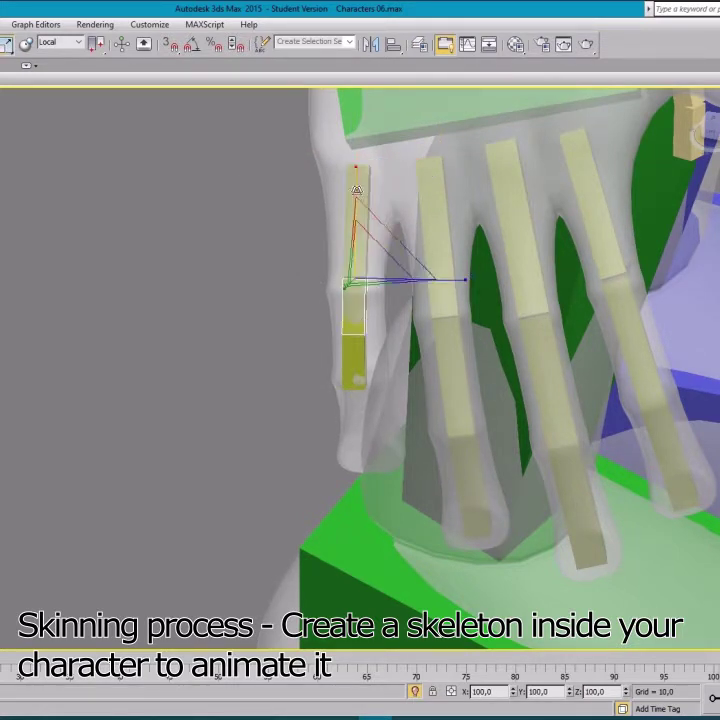
{"action": "left_click_drag", "start_coordinate": [367, 136], "coordinate": [358, 262]}
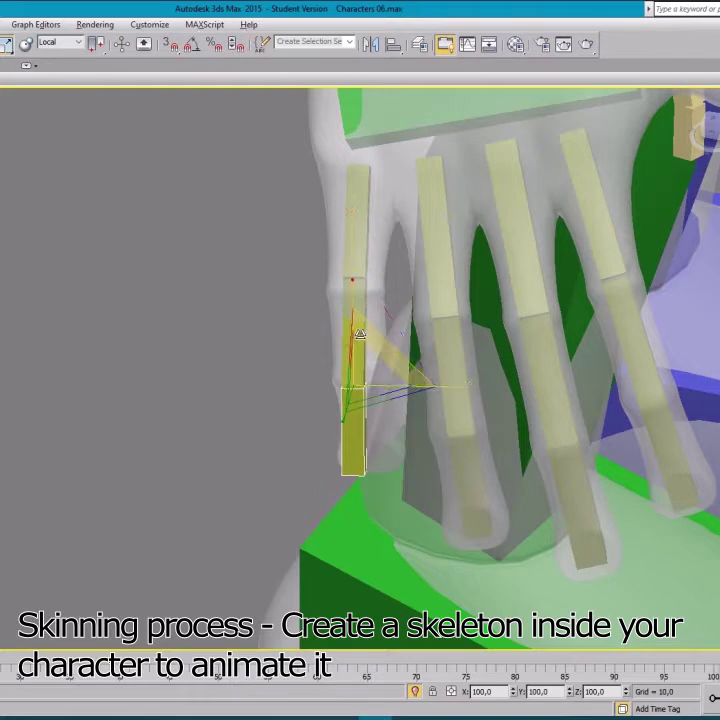
{"action": "middle_click_drag", "start_coordinate": [359, 333], "coordinate": [482, 289], "text": "alt"}
{"action": "key", "text": "e"}
{"action": "key", "text": "Page_Down"}
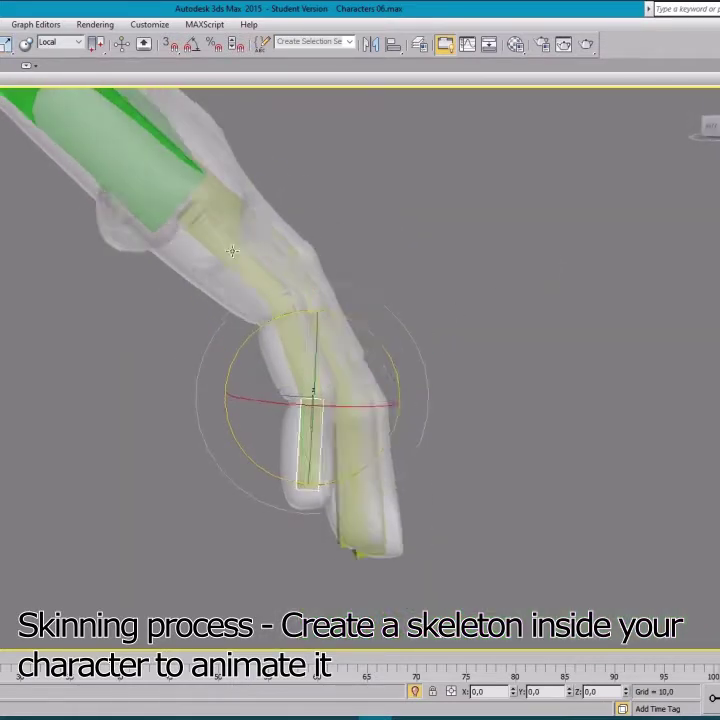
Step: Select the upper hand bone and stretch it to 121% along X
{"action": "left_click", "coordinate": [221, 239]}
{"action": "middle_click_drag", "start_coordinate": [221, 239], "coordinate": [240, 233], "text": "alt"}
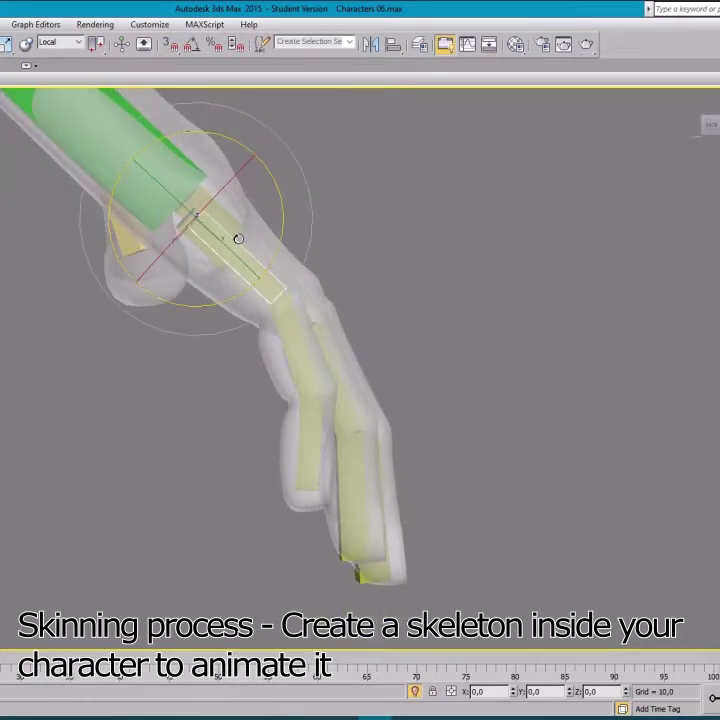
{"action": "key", "text": "w"}
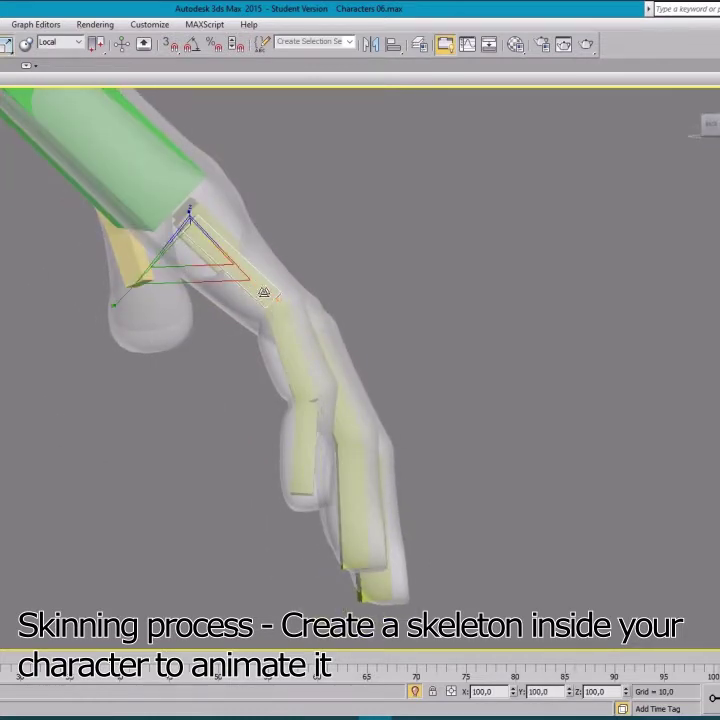
{"action": "left_click_drag", "start_coordinate": [263, 293], "coordinate": [275, 309]}
{"action": "scroll", "coordinate": [279, 318], "scroll_direction": "up", "scroll_amount": 3}
{"action": "middle_click_drag", "start_coordinate": [279, 318], "coordinate": [178, 207], "text": "alt"}
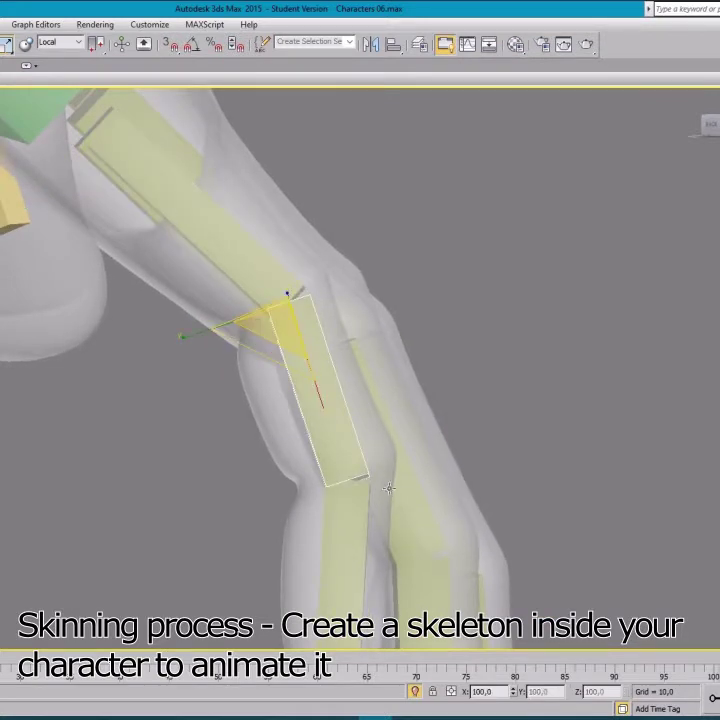
Step: Select the leftmost finger's upper bone with the Rotate tool active
{"action": "middle_click_drag", "start_coordinate": [380, 493], "coordinate": [368, 278]}
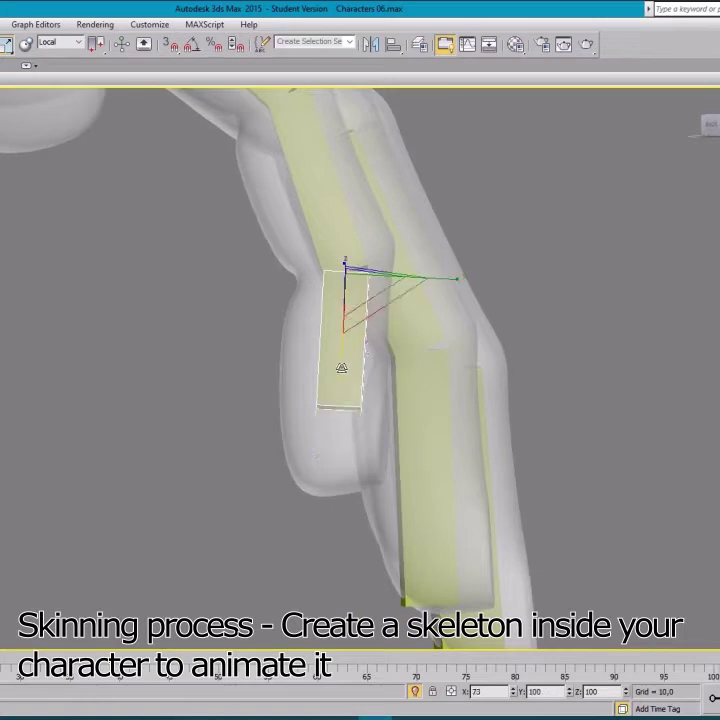
{"action": "middle_click_drag", "start_coordinate": [373, 392], "coordinate": [357, 345], "text": "alt"}
{"action": "key", "text": "e"}
{"action": "left_click", "coordinate": [376, 178]}
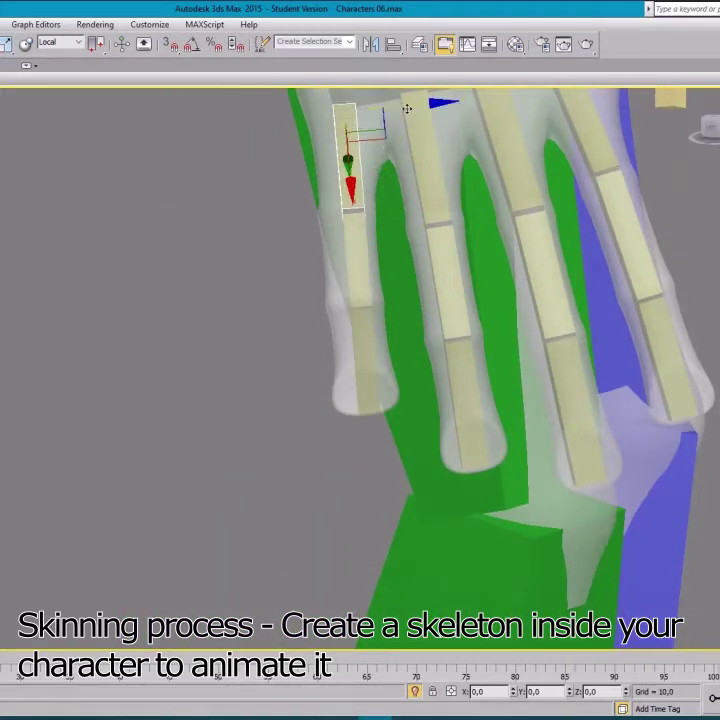
Step: Nudge the leftmost finger's upper bone slightly along Z, then view the whole character from behind
{"action": "left_click_drag", "start_coordinate": [407, 109], "coordinate": [398, 110]}
{"action": "mouse_move", "coordinate": [350, 213]}
{"action": "middle_mouse_down", "text": "alt"}
{"action": "mouse_move", "coordinate": [477, 182]}
{"action": "mouse_move", "coordinate": [412, 188]}
{"action": "mouse_move", "coordinate": [300, 357]}
{"action": "mouse_move", "coordinate": [335, 291]}
{"action": "mouse_move", "coordinate": [291, 299]}
{"action": "mouse_move", "coordinate": [75, 405]}
{"action": "middle_mouse_up", "text": "alt"}
{"action": "scroll", "coordinate": [412, 188], "scroll_direction": "down", "scroll_amount": 5}
{"action": "mouse_move", "coordinate": [289, 213]}
{"action": "middle_mouse_down", "text": "alt"}
{"action": "mouse_move", "coordinate": [471, 296]}
{"action": "mouse_move", "coordinate": [380, 300]}
{"action": "middle_mouse_up", "text": "alt"}
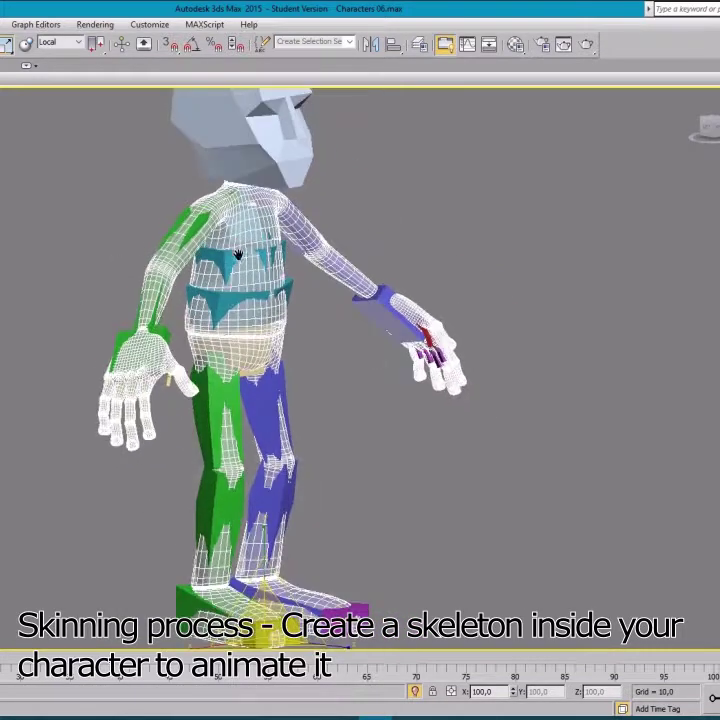
Step: Raise the foot bone up and forward to check that the leg bends
{"action": "scroll", "coordinate": [250, 300], "scroll_direction": "up", "scroll_amount": 5}
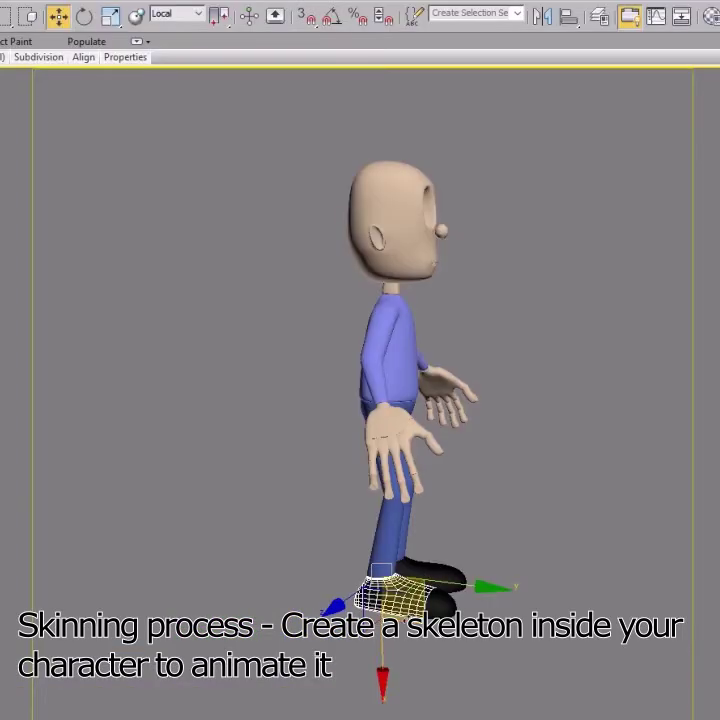
{"action": "mouse_move", "coordinate": [414, 616]}
{"action": "left_mouse_down"}
{"action": "mouse_move", "coordinate": [466, 521]}
{"action": "mouse_move", "coordinate": [484, 573]}
{"action": "left_mouse_up"}
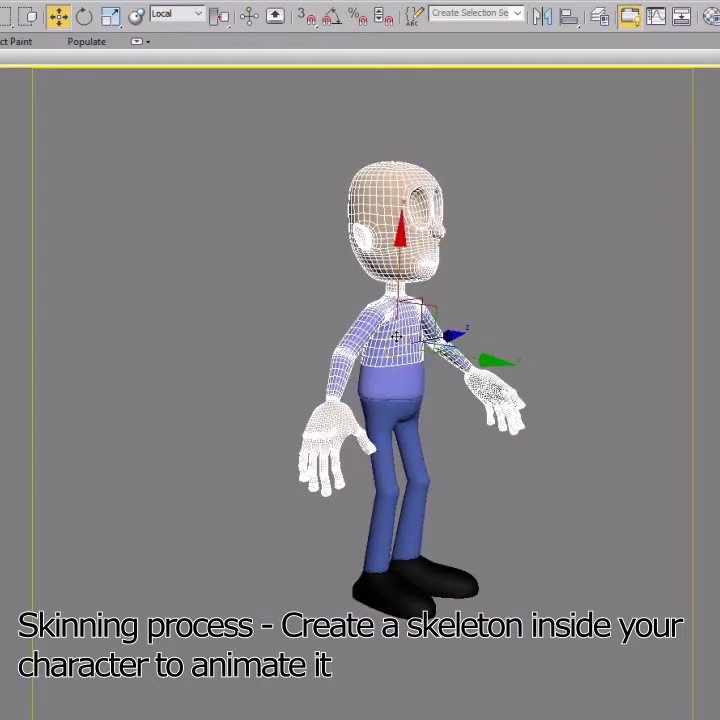
Step: Rotate the spine to bend the upper body forward, then cancel so the torso stays upright
{"action": "right_click", "coordinate": [398, 340]}
{"action": "left_click", "coordinate": [408, 361]}
{"action": "mouse_move", "coordinate": [473, 305]}
{"action": "left_mouse_down"}
{"action": "mouse_move", "coordinate": [506, 354]}
{"action": "mouse_move", "coordinate": [511, 262]}
{"action": "mouse_move", "coordinate": [521, 317]}
{"action": "left_mouse_up"}
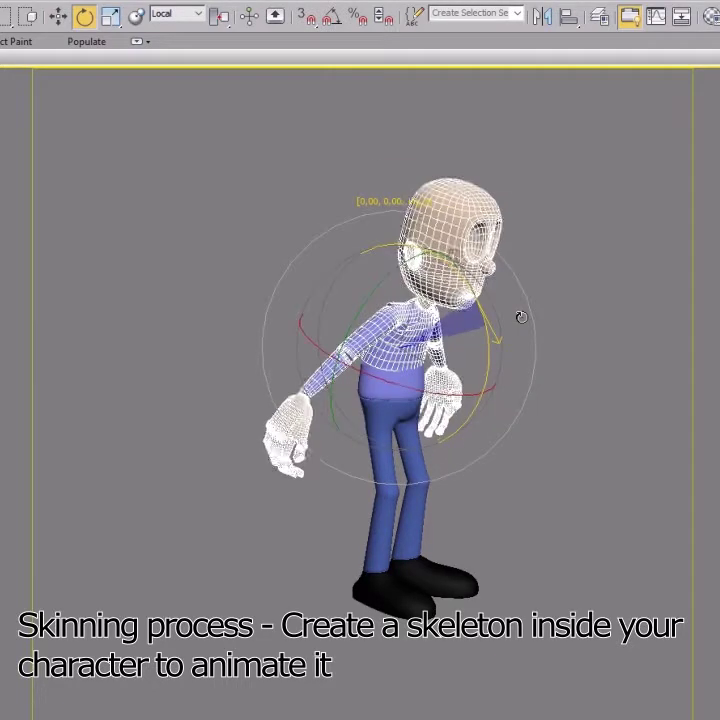
{"action": "right_click", "coordinate": [521, 317]}
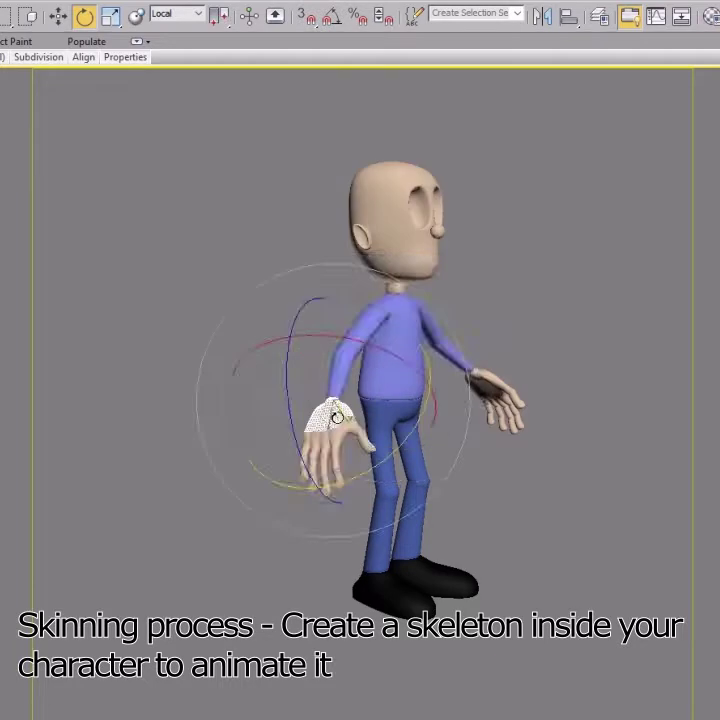
Step: Switch to Move on the hand and face the character
{"action": "right_click", "coordinate": [343, 418]}
{"action": "left_click", "coordinate": [352, 432]}
{"action": "middle_click_drag", "start_coordinate": [352, 432], "coordinate": [299, 429], "text": "alt"}
Step: Set the reference coordinate system to World and move the hand up and left to swing the arm
{"action": "left_click", "coordinate": [175, 14]}
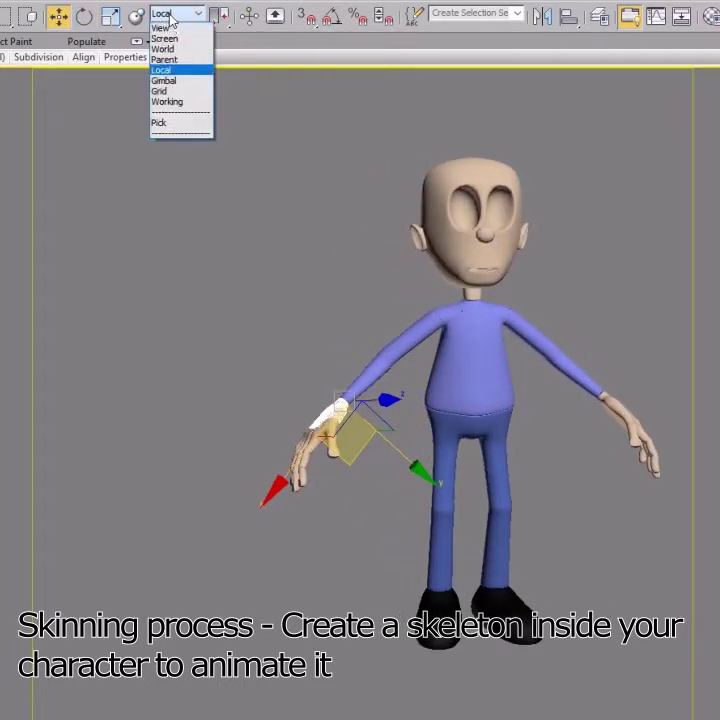
{"action": "left_click", "coordinate": [177, 50]}
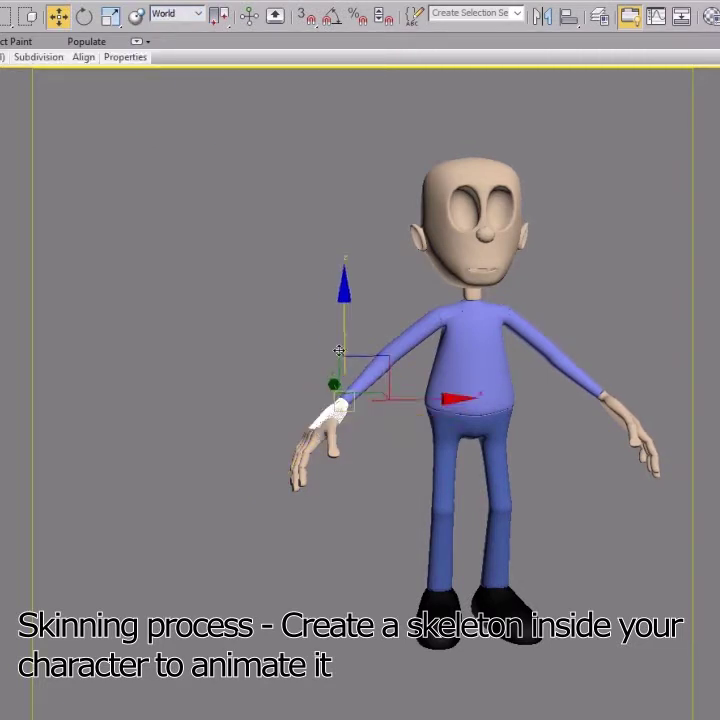
{"action": "left_click_drag", "start_coordinate": [348, 334], "coordinate": [422, 319]}
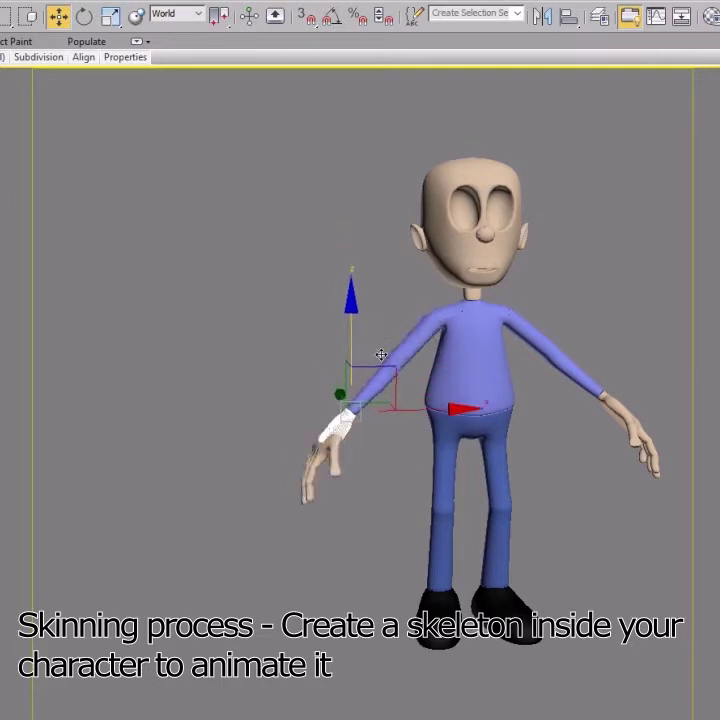
{"action": "middle_click_drag", "start_coordinate": [422, 319], "coordinate": [326, 363], "text": "alt"}
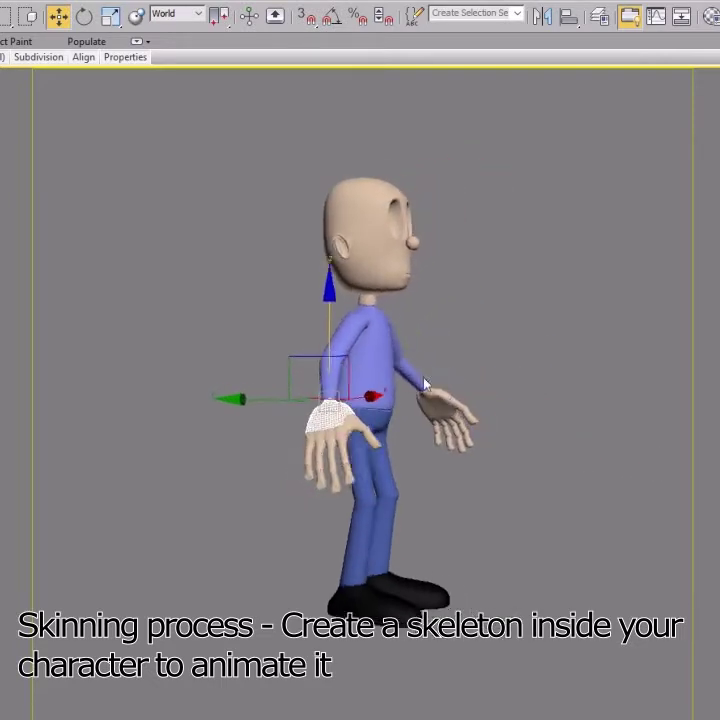
{"action": "mouse_move", "coordinate": [311, 358]}
{"action": "left_mouse_down"}
{"action": "mouse_move", "coordinate": [287, 336]}
{"action": "mouse_move", "coordinate": [310, 358]}
{"action": "left_mouse_up"}
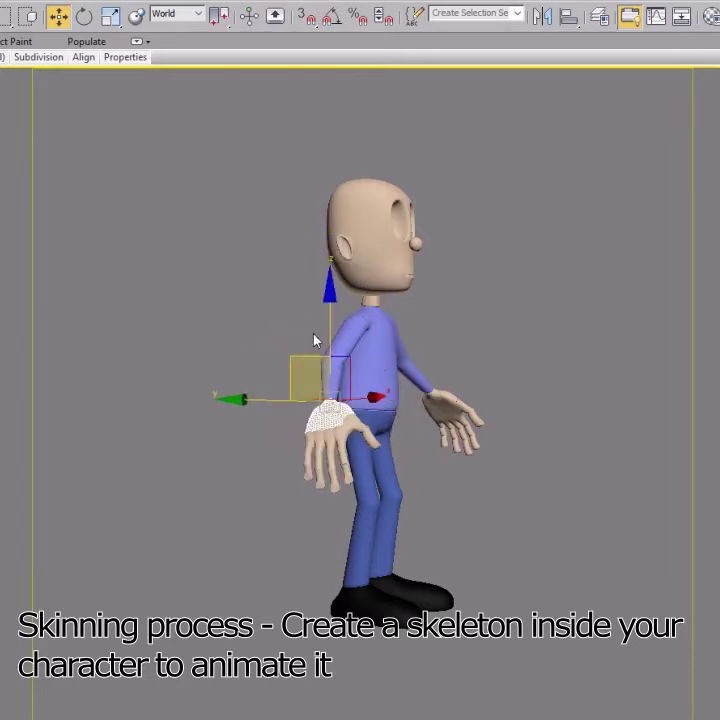
Step: Rotate the hand about Z to bend it at the wrist
{"action": "left_click", "coordinate": [328, 414]}
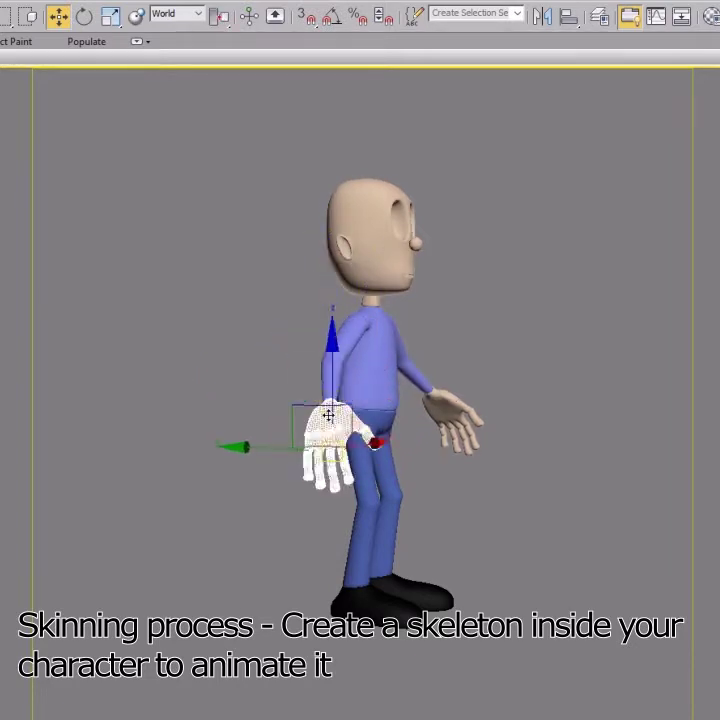
{"action": "right_click", "coordinate": [332, 426]}
{"action": "left_click", "coordinate": [343, 442]}
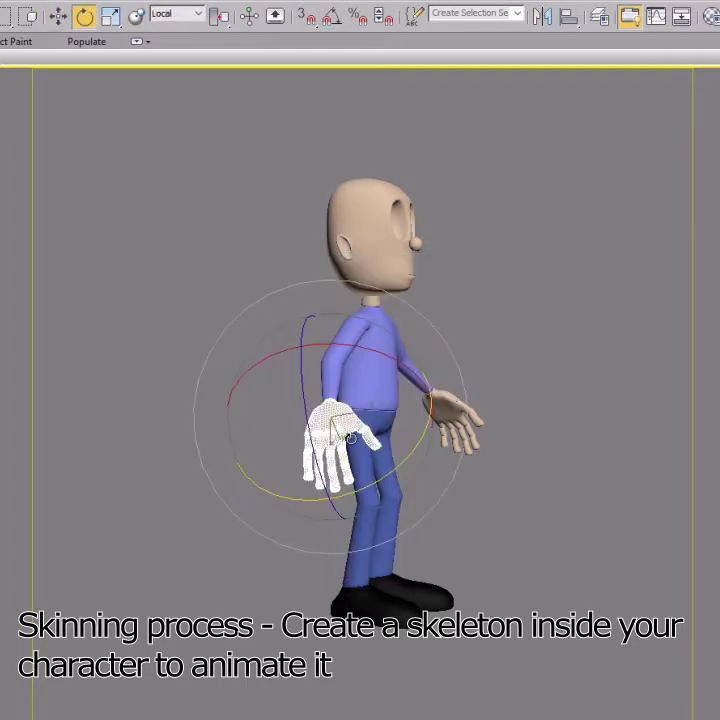
{"action": "scroll", "coordinate": [349, 447], "scroll_direction": "up", "scroll_amount": 5}
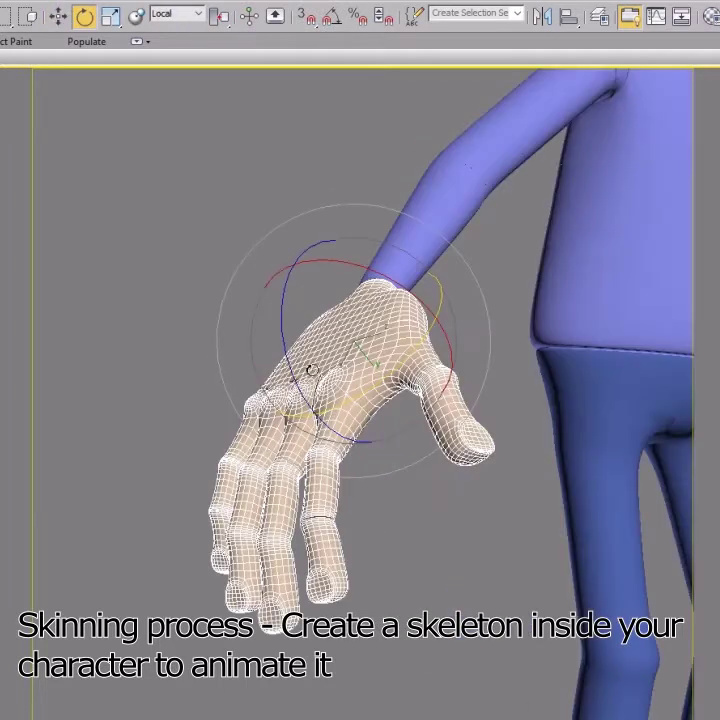
{"action": "mouse_move", "coordinate": [286, 332]}
{"action": "left_mouse_down"}
{"action": "mouse_move", "coordinate": [299, 312]}
{"action": "mouse_move", "coordinate": [323, 373]}
{"action": "mouse_move", "coordinate": [330, 341]}
{"action": "left_mouse_up"}
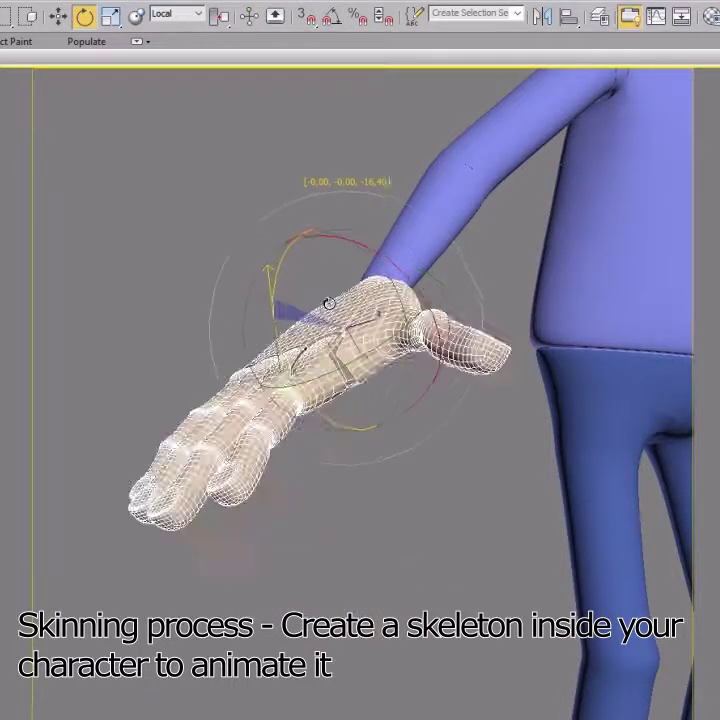
Step: Rotate the pelvis so the torso and arms lean with it
{"action": "scroll", "coordinate": [330, 341], "scroll_direction": "down", "scroll_amount": 1}
{"action": "scroll", "coordinate": [420, 343], "scroll_direction": "down", "scroll_amount": 2}
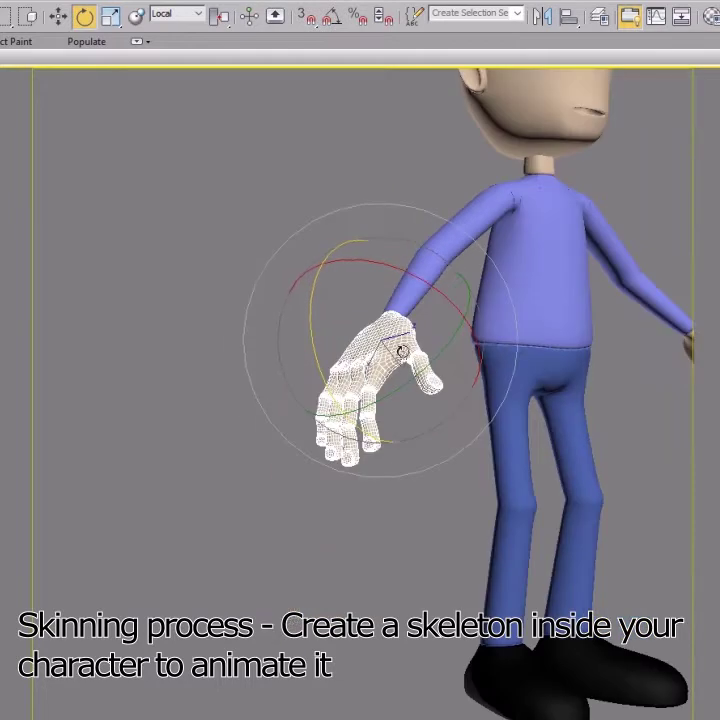
{"action": "scroll", "coordinate": [521, 345], "scroll_direction": "down", "scroll_amount": 2}
{"action": "middle_click_drag", "start_coordinate": [521, 345], "coordinate": [393, 389]}
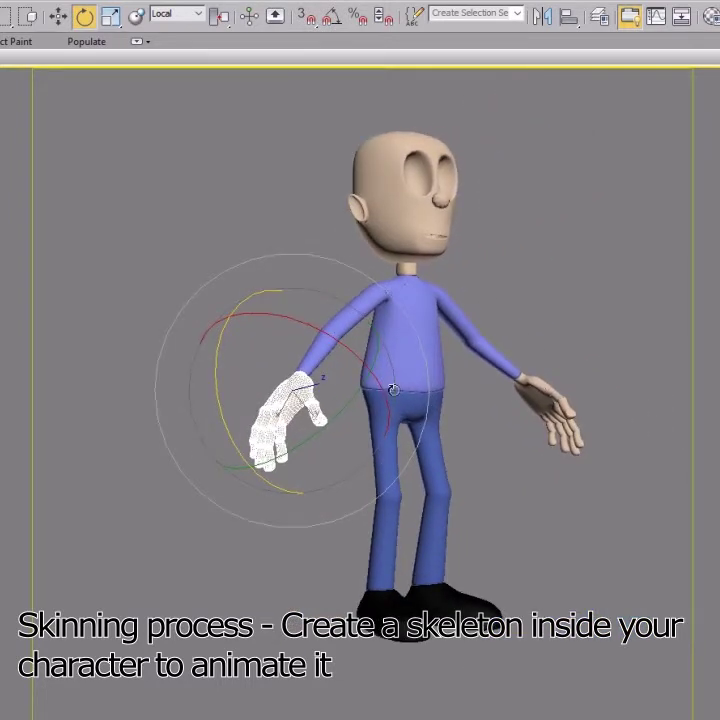
{"action": "right_click", "coordinate": [409, 364]}
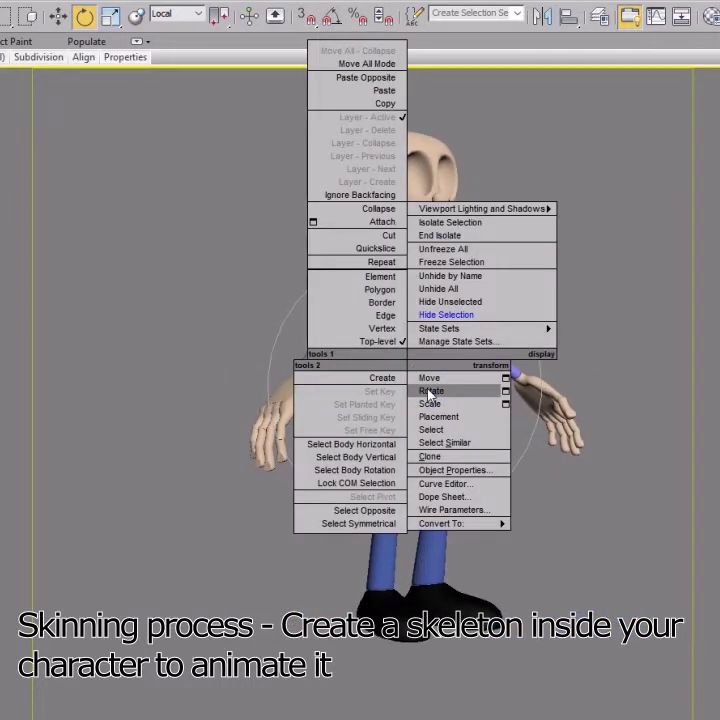
{"action": "left_click", "coordinate": [430, 392]}
{"action": "mouse_move", "coordinate": [460, 396]}
{"action": "left_mouse_down"}
{"action": "mouse_move", "coordinate": [393, 425]}
{"action": "mouse_move", "coordinate": [459, 421]}
{"action": "left_mouse_up"}
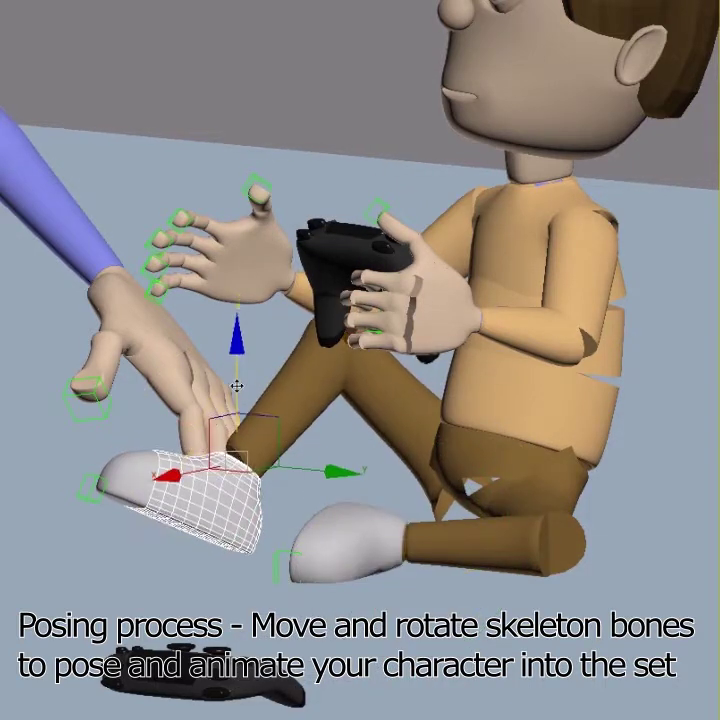
Step: Lift the seated character's foot control slightly along Z
{"action": "left_click_drag", "start_coordinate": [236, 386], "coordinate": [233, 382]}
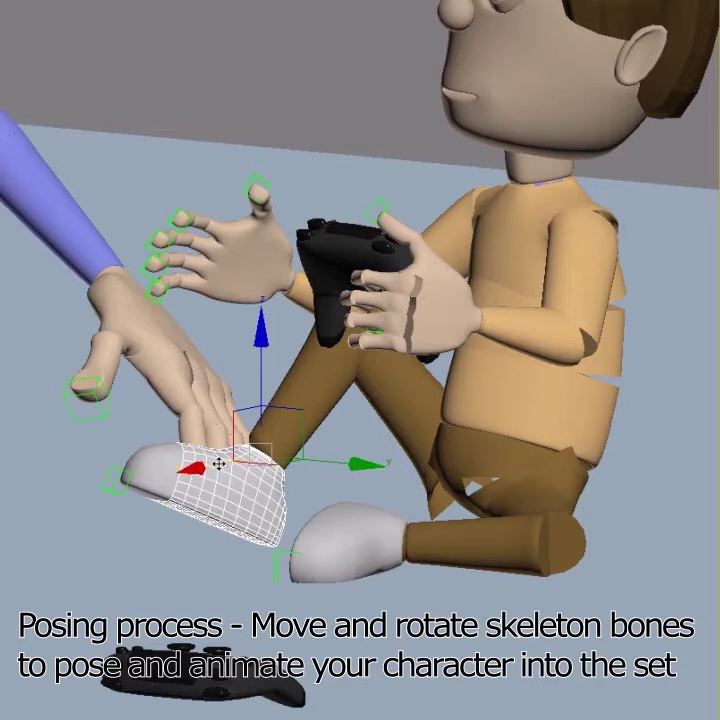